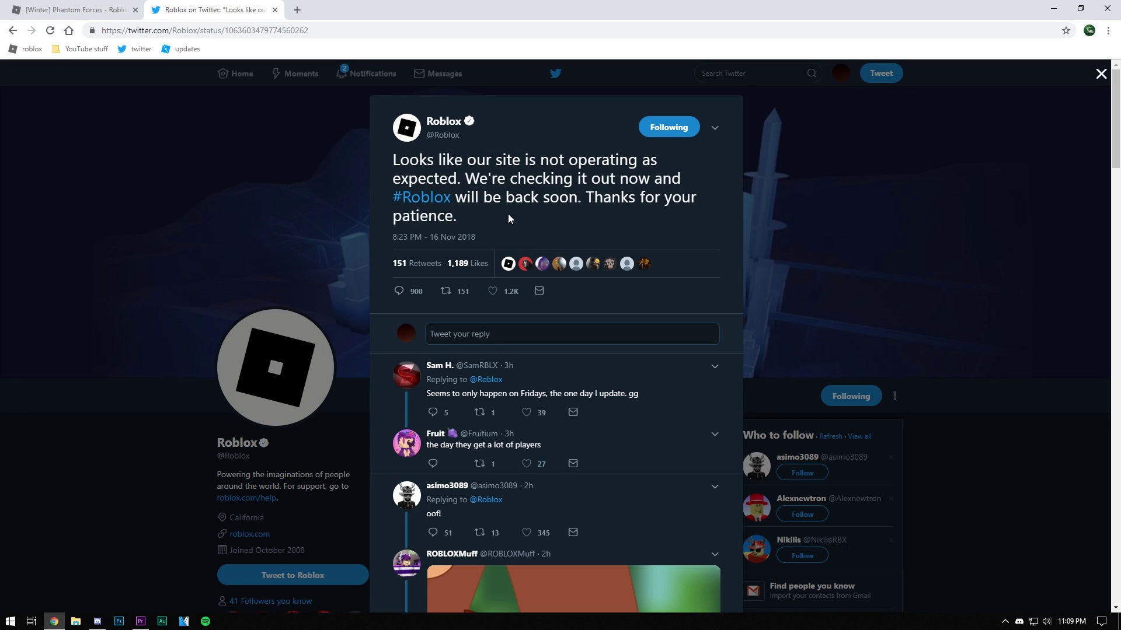
After selecting the 'We're onward' tweet text, launch [Winter] Phantom Forces from its game page
{"action": "left_click_drag", "start_coordinate": [509, 215], "coordinate": [394, 159]}
{"action": "left_click", "coordinate": [527, 194]}
{"action": "left_click_drag", "start_coordinate": [539, 219], "coordinate": [476, 180]}
{"action": "left_click", "coordinate": [513, 203]}
{"action": "left_click_drag", "start_coordinate": [520, 218], "coordinate": [477, 179]}
{"action": "left_click", "coordinate": [519, 211]}
{"action": "left_click", "coordinate": [58, 10]}
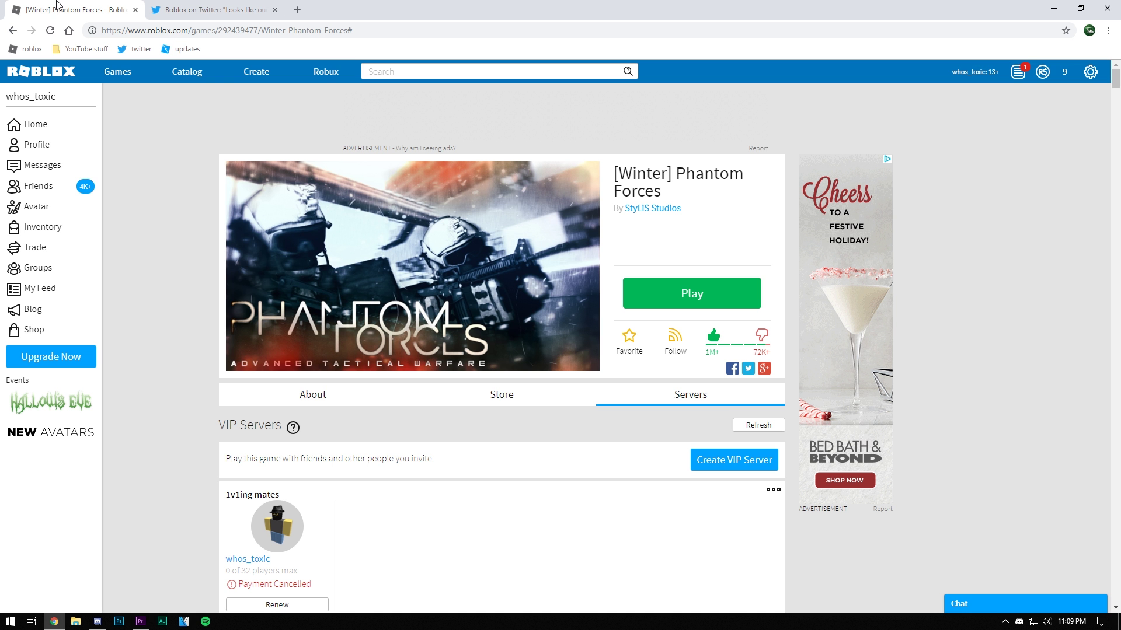
{"action": "left_click", "coordinate": [709, 289]}
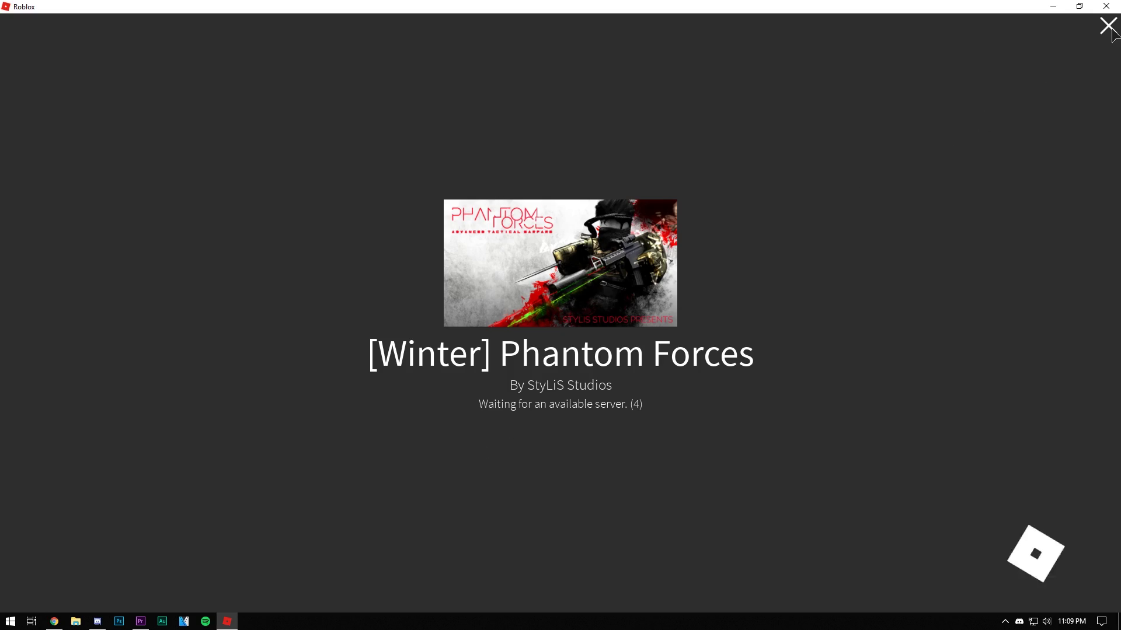
Close the stalled Roblox window and show the game's server list, loading more servers
{"action": "left_click", "coordinate": [1107, 26]}
{"action": "scroll", "coordinate": [717, 420], "scroll_direction": "down", "scroll_amount": 5}
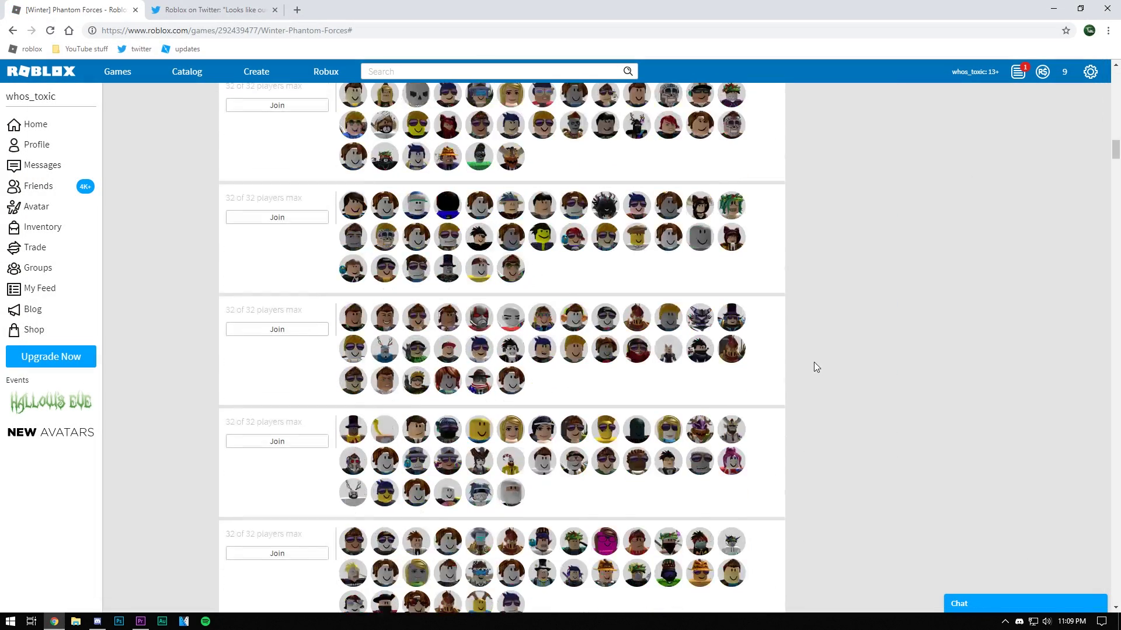
{"action": "scroll", "coordinate": [807, 353], "scroll_direction": "up", "scroll_amount": 3}
{"action": "scroll", "coordinate": [806, 353], "scroll_direction": "up", "scroll_amount": 5}
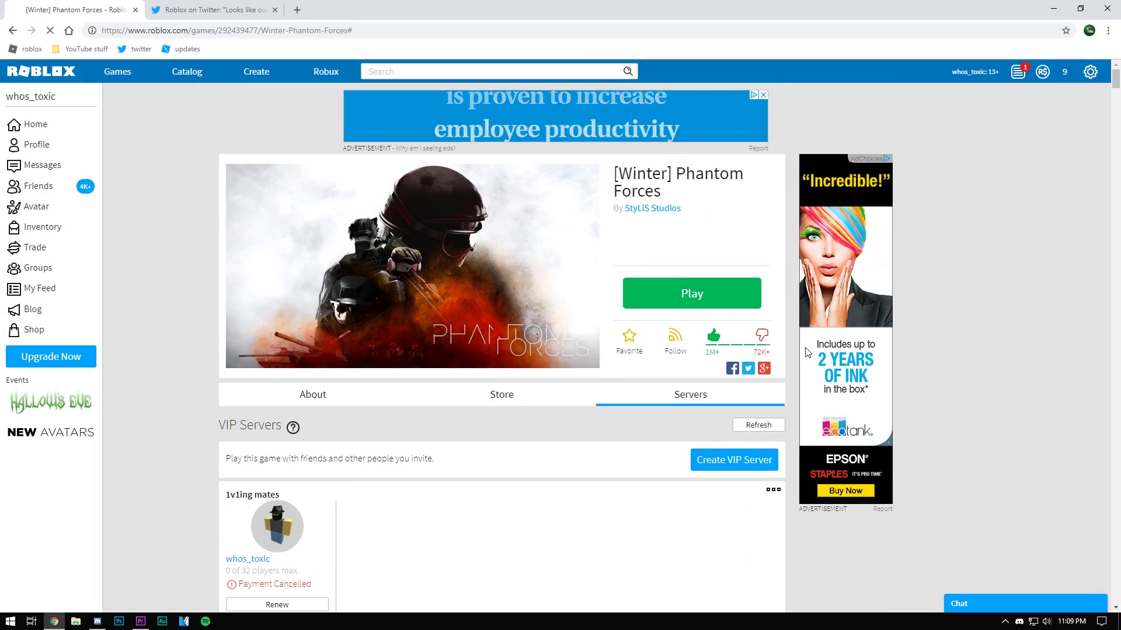
{"action": "left_click", "coordinate": [672, 399]}
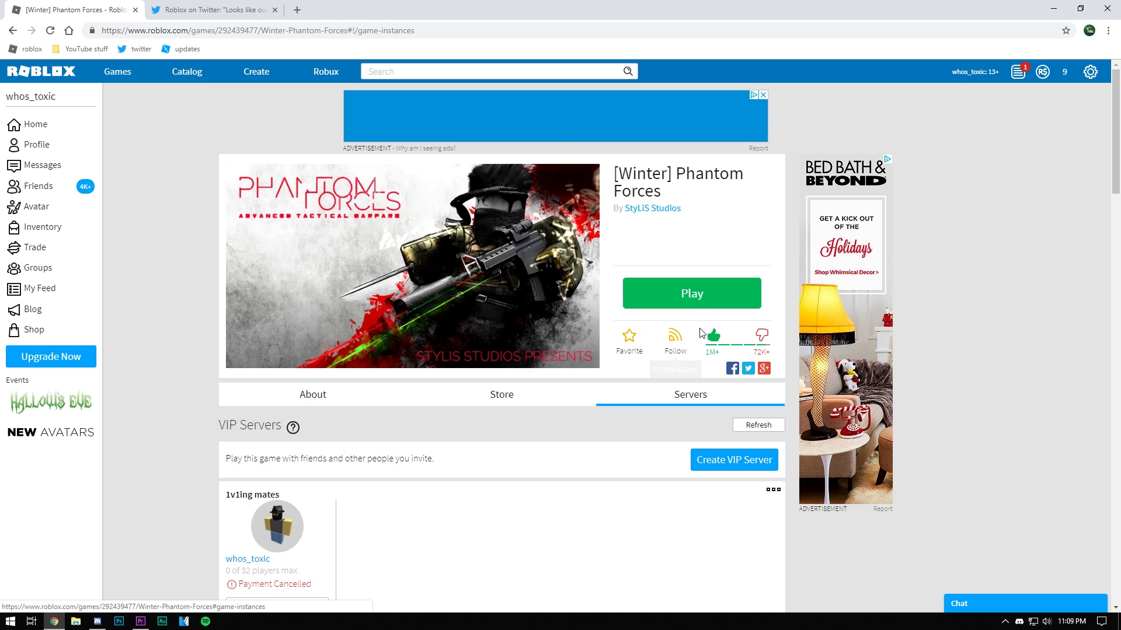
{"action": "scroll", "coordinate": [645, 493], "scroll_direction": "down", "scroll_amount": 15}
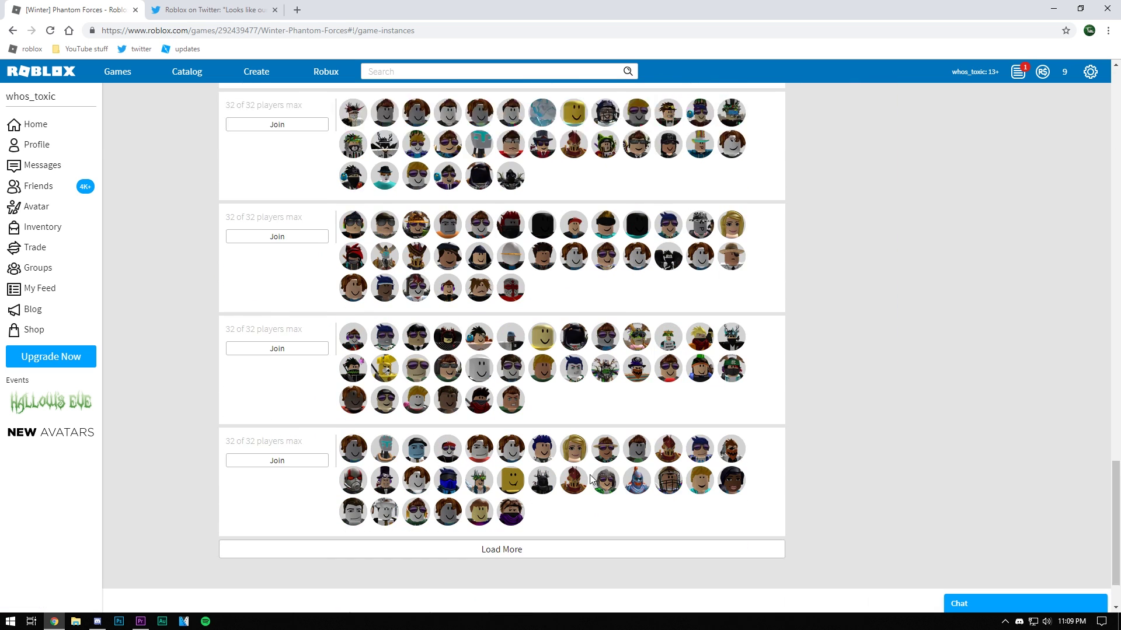
{"action": "scroll", "coordinate": [388, 463], "scroll_direction": "down", "scroll_amount": 1}
{"action": "left_click", "coordinate": [391, 476]}
{"action": "scroll", "coordinate": [394, 480], "scroll_direction": "down", "scroll_amount": 10}
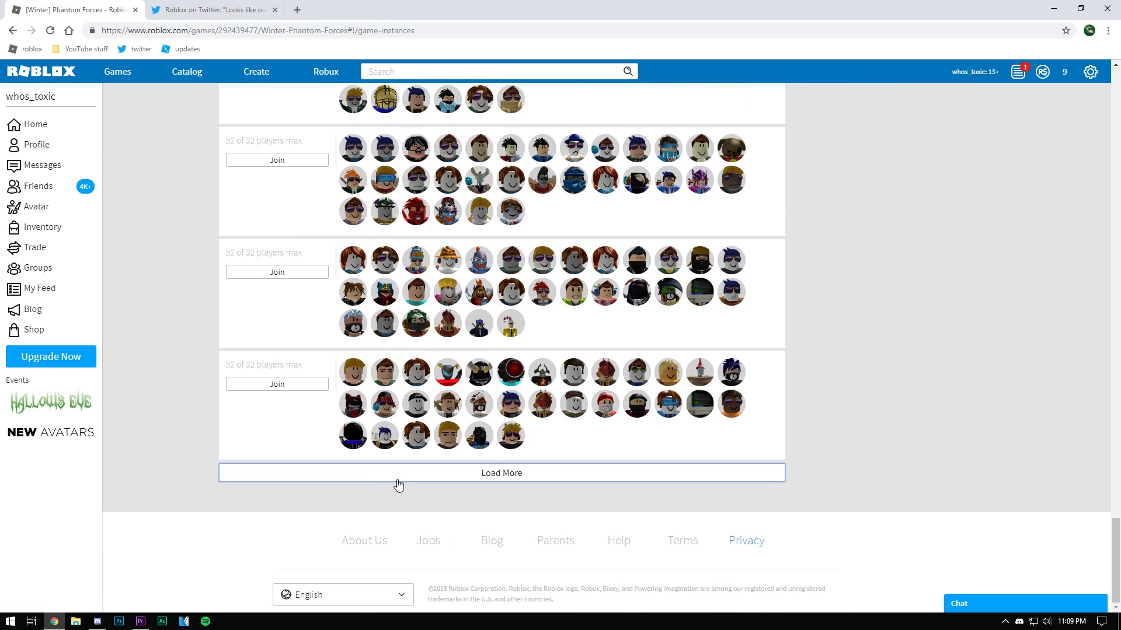
{"action": "left_click", "coordinate": [399, 481]}
{"action": "scroll", "coordinate": [400, 481], "scroll_direction": "down", "scroll_amount": 10}
{"action": "left_click", "coordinate": [408, 478]}
{"action": "scroll", "coordinate": [408, 482], "scroll_direction": "down", "scroll_amount": 10}
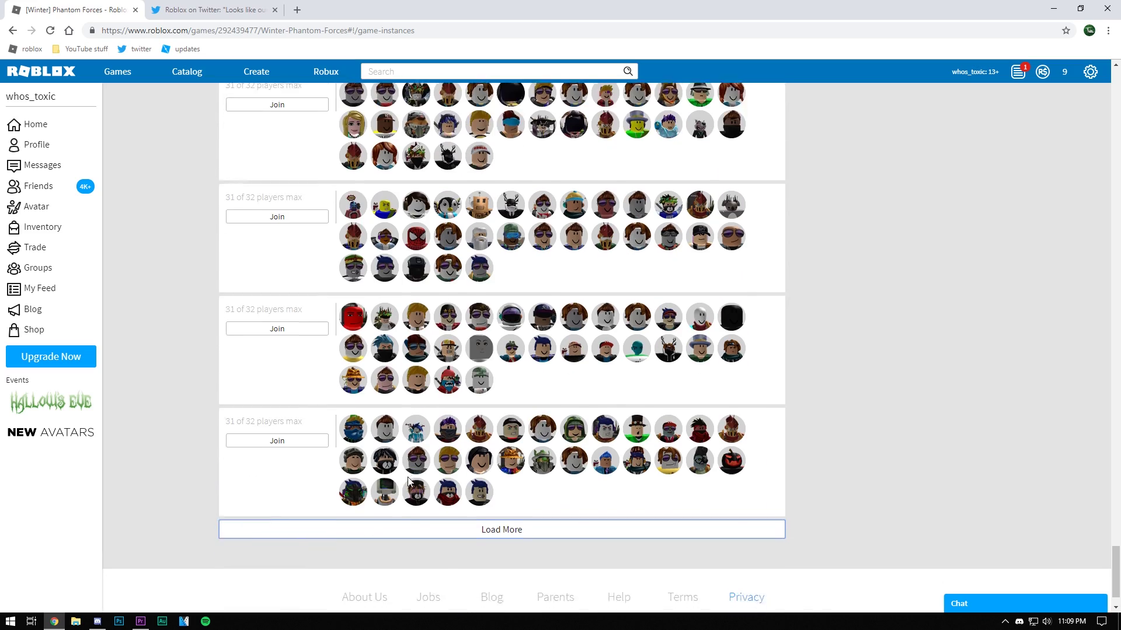
{"action": "scroll", "coordinate": [408, 482], "scroll_direction": "down", "scroll_amount": 5}
Load more servers repeatedly, then join the server with 29 of 32 players
{"action": "left_click", "coordinate": [410, 480]}
{"action": "scroll", "coordinate": [410, 480], "scroll_direction": "down", "scroll_amount": 5}
{"action": "left_click", "coordinate": [409, 480]}
{"action": "scroll", "coordinate": [409, 480], "scroll_direction": "down", "scroll_amount": 5}
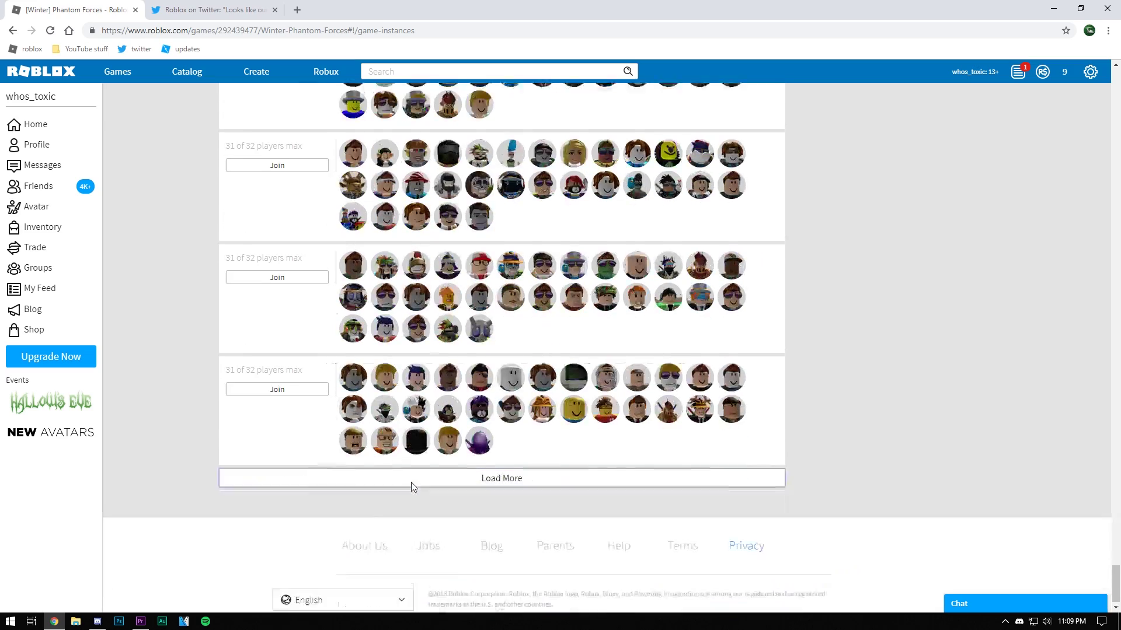
{"action": "left_click", "coordinate": [410, 480]}
{"action": "scroll", "coordinate": [411, 481], "scroll_direction": "down", "scroll_amount": 5}
{"action": "left_click", "coordinate": [410, 480]}
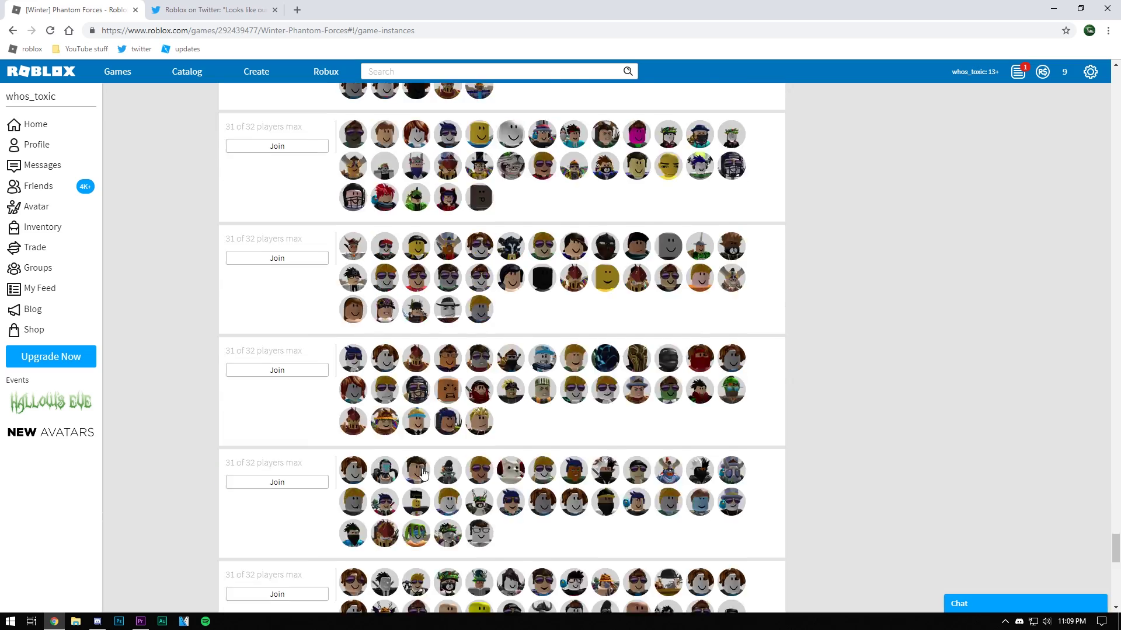
{"action": "scroll", "coordinate": [419, 475], "scroll_direction": "down", "scroll_amount": 5}
{"action": "left_click", "coordinate": [426, 472]}
{"action": "scroll", "coordinate": [427, 470], "scroll_direction": "down", "scroll_amount": 3}
{"action": "scroll", "coordinate": [426, 470], "scroll_direction": "down", "scroll_amount": 1}
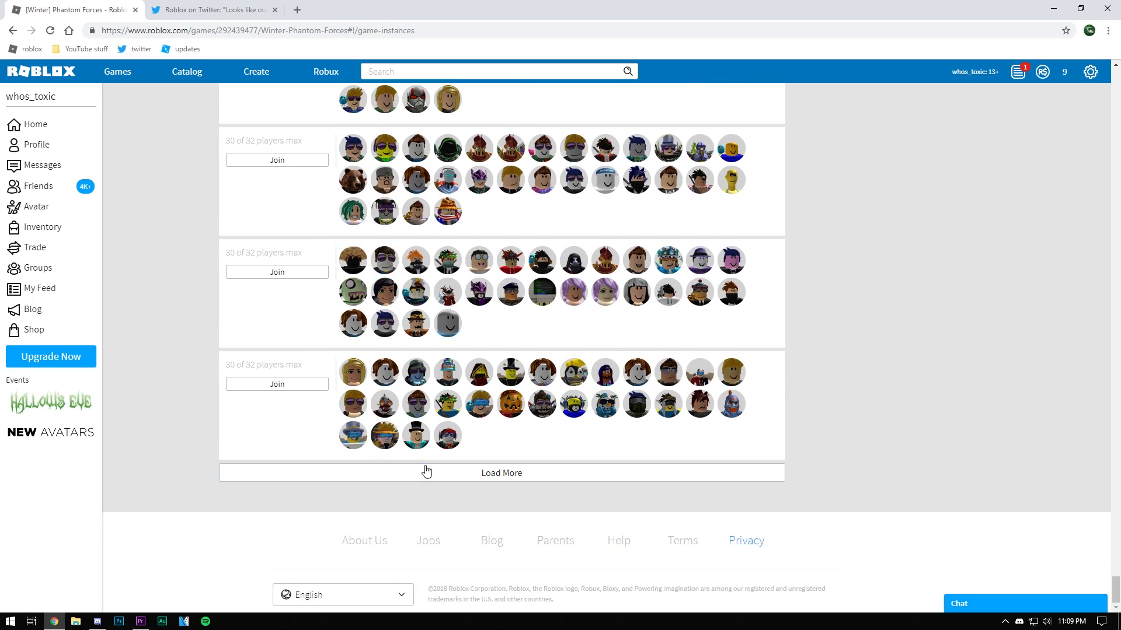
{"action": "left_click", "coordinate": [425, 470]}
{"action": "scroll", "coordinate": [429, 469], "scroll_direction": "down", "scroll_amount": 5}
{"action": "left_click", "coordinate": [446, 481]}
{"action": "scroll", "coordinate": [447, 487], "scroll_direction": "down", "scroll_amount": 5}
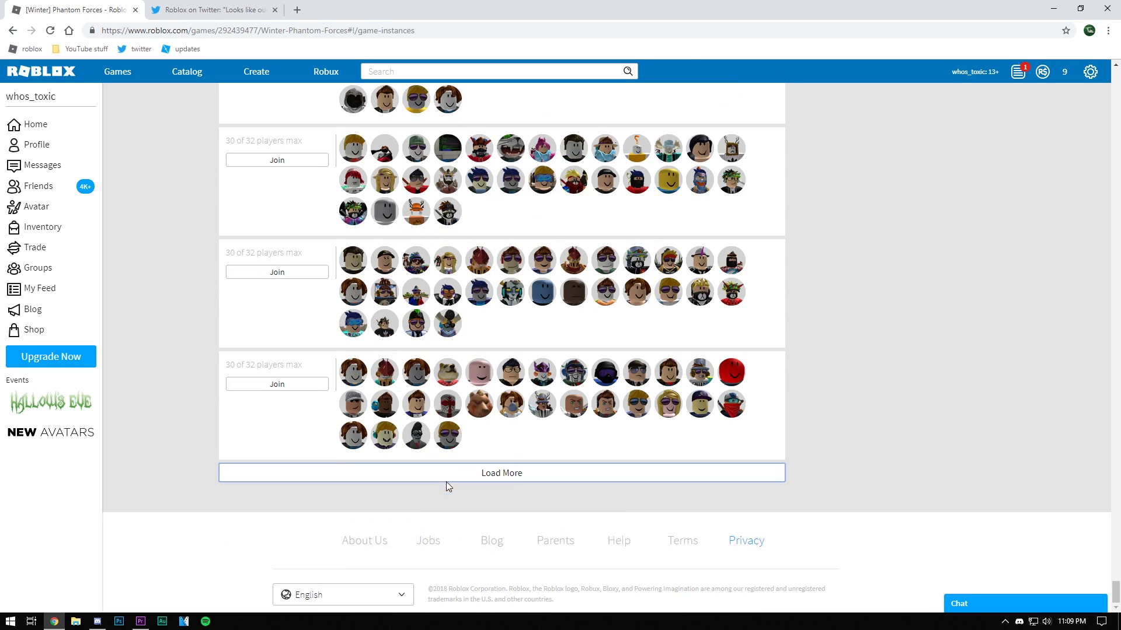
{"action": "left_click", "coordinate": [446, 480]}
{"action": "scroll", "coordinate": [447, 482], "scroll_direction": "down", "scroll_amount": 5}
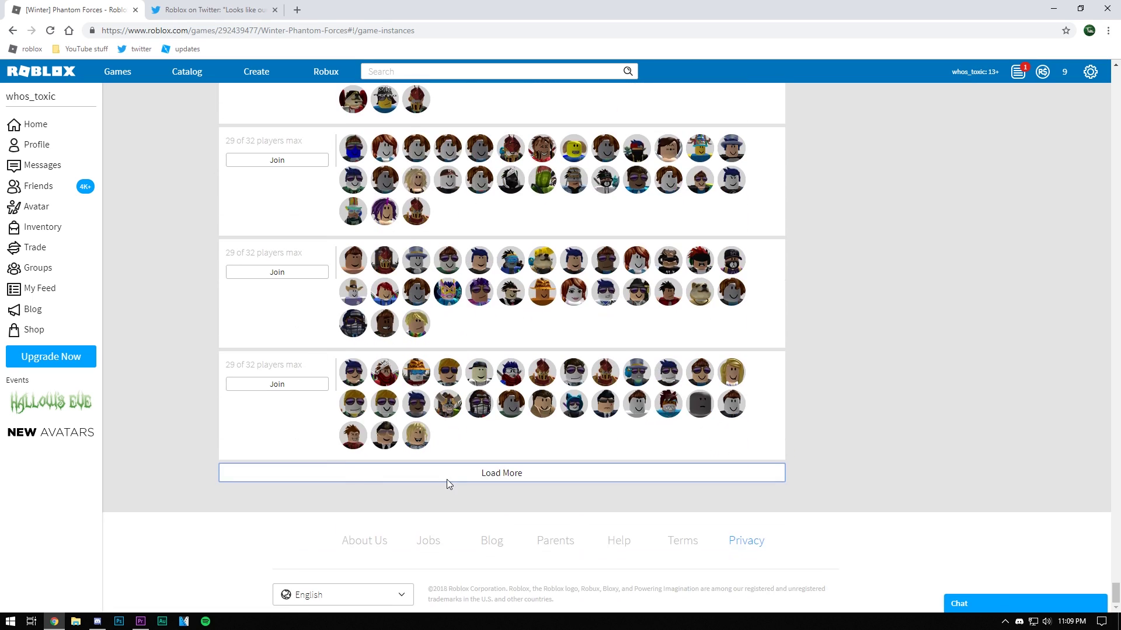
{"action": "left_click", "coordinate": [303, 383]}
{"action": "left_click", "coordinate": [282, 277]}
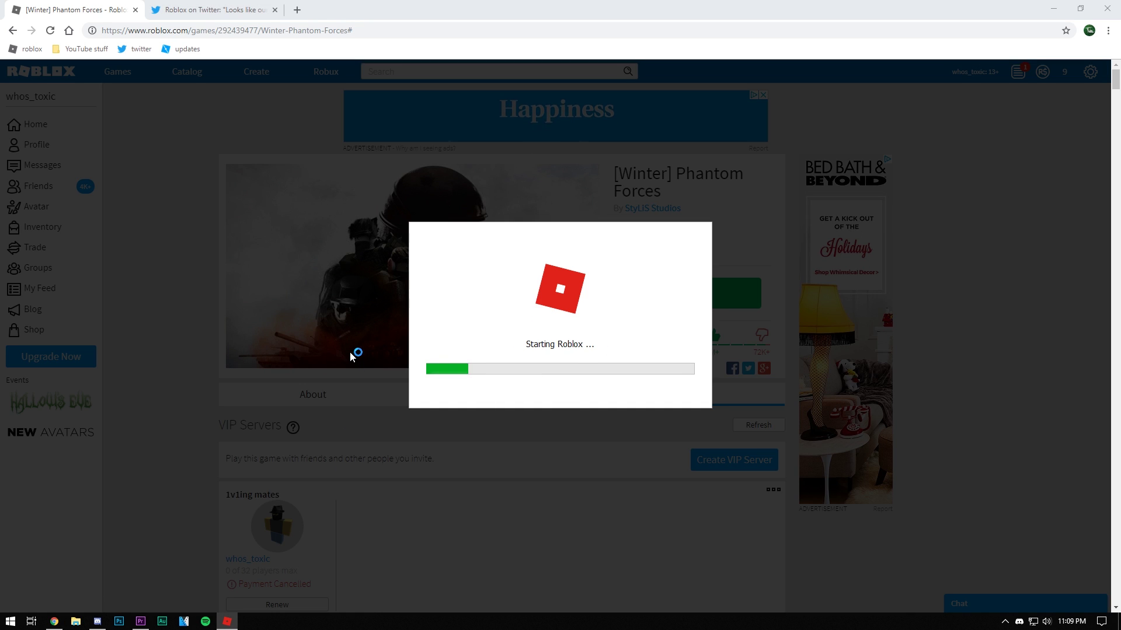
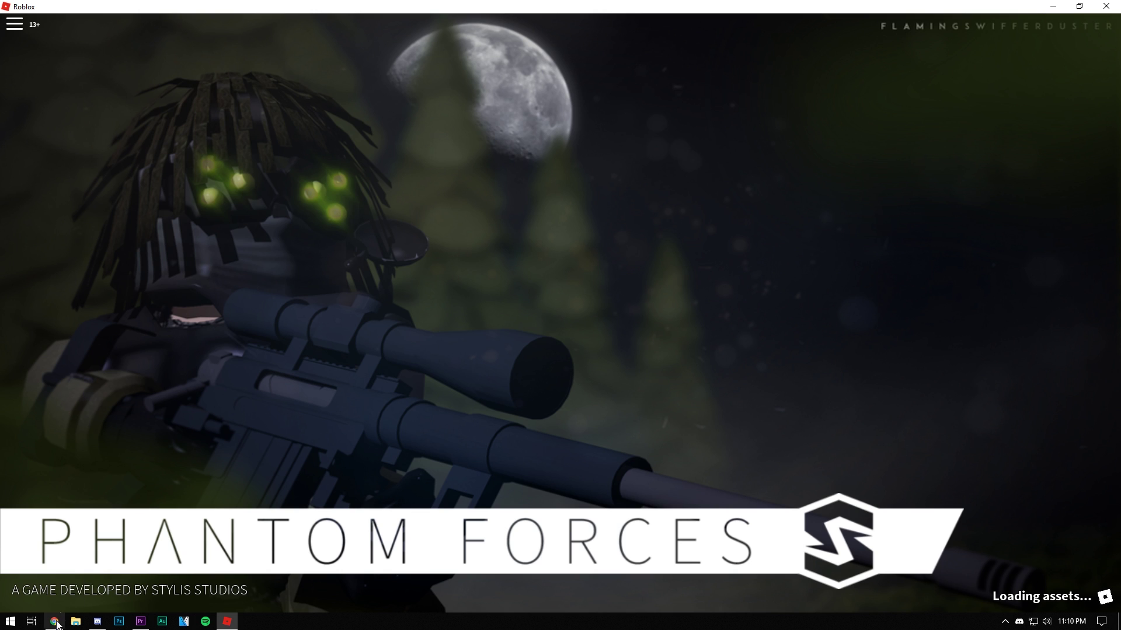
Quit the stuck Phantom Forces game and return to the Roblox home page
{"action": "key", "text": "alt+F4"}
{"action": "left_click", "coordinate": [79, 125]}
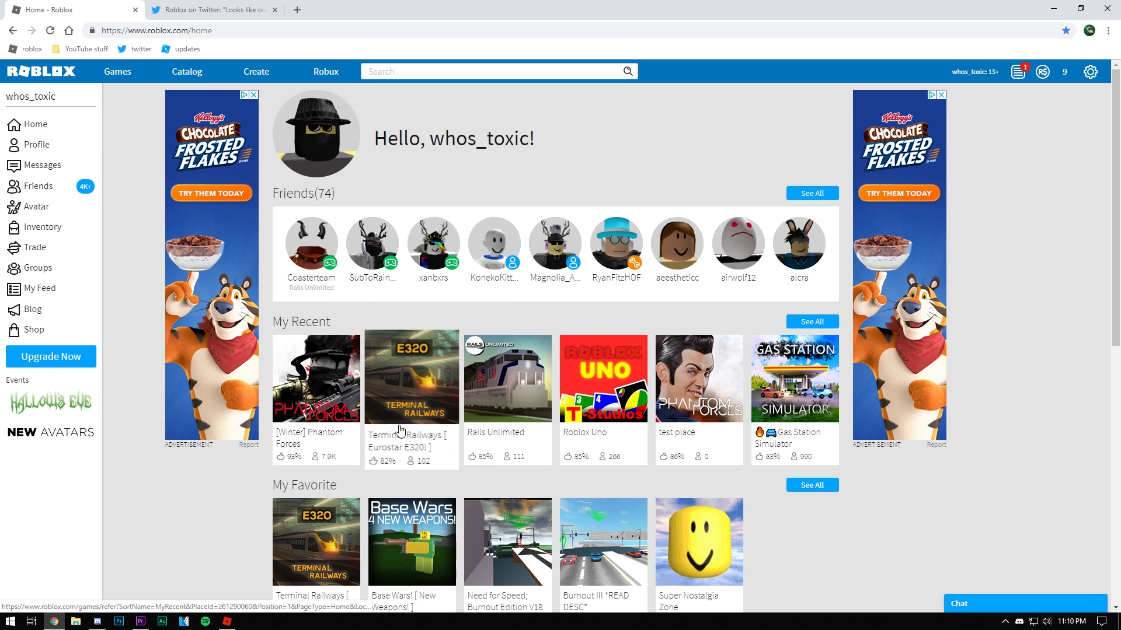
{"action": "mouse_move", "coordinate": [412, 386]}
{"action": "mouse_move", "coordinate": [603, 390]}
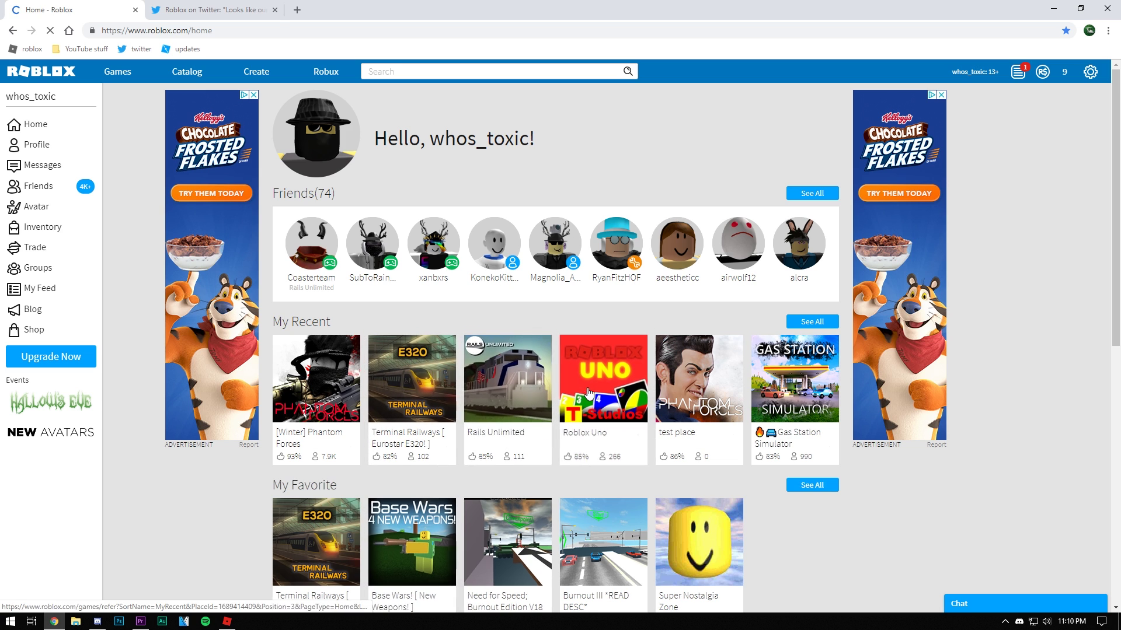
Launch Terminal Railways [Eurostar E320!] from the My Recent list
{"action": "left_click", "coordinate": [412, 390]}
{"action": "left_click", "coordinate": [692, 294]}
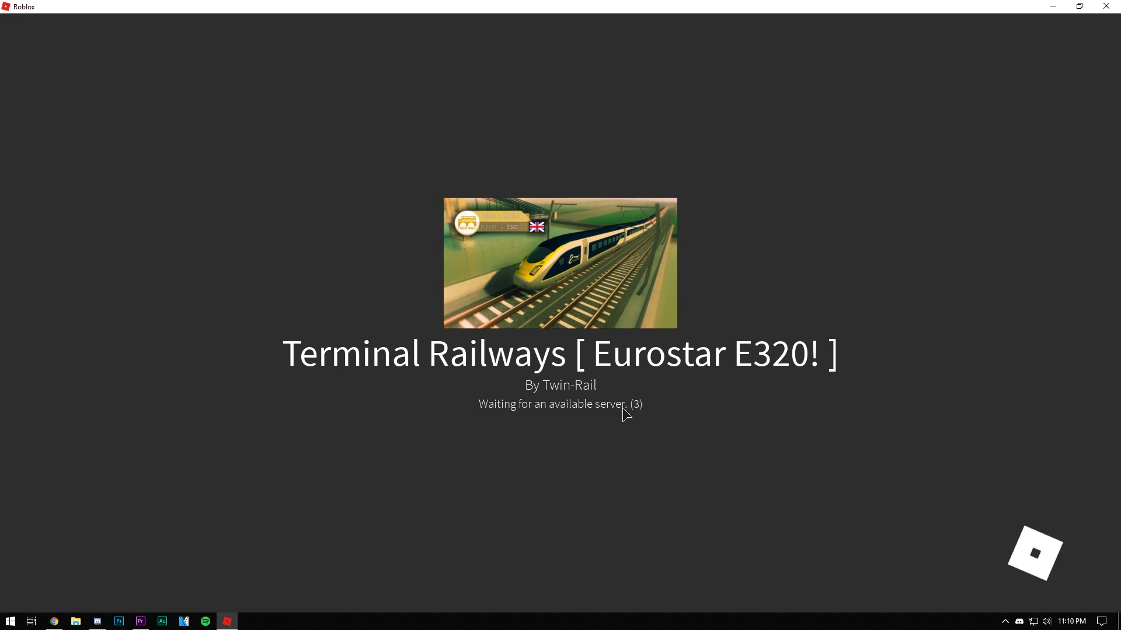
Join a Terminal Railways server with a free slot from the server list
{"action": "key", "text": "alt+Tab"}
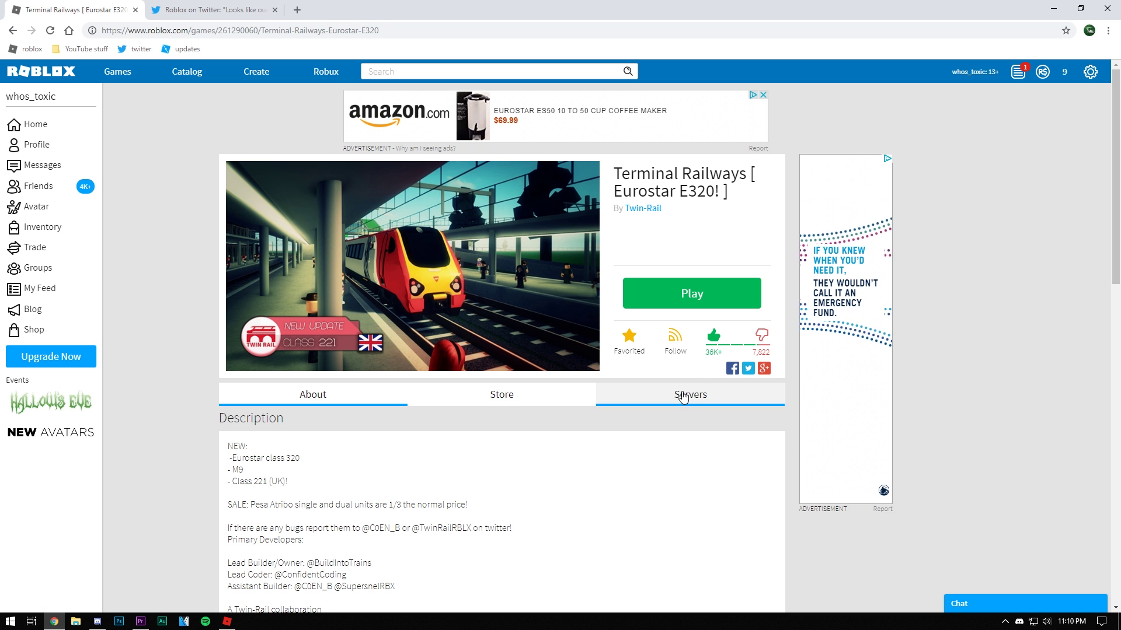
{"action": "scroll", "coordinate": [512, 443], "scroll_direction": "down", "scroll_amount": 10}
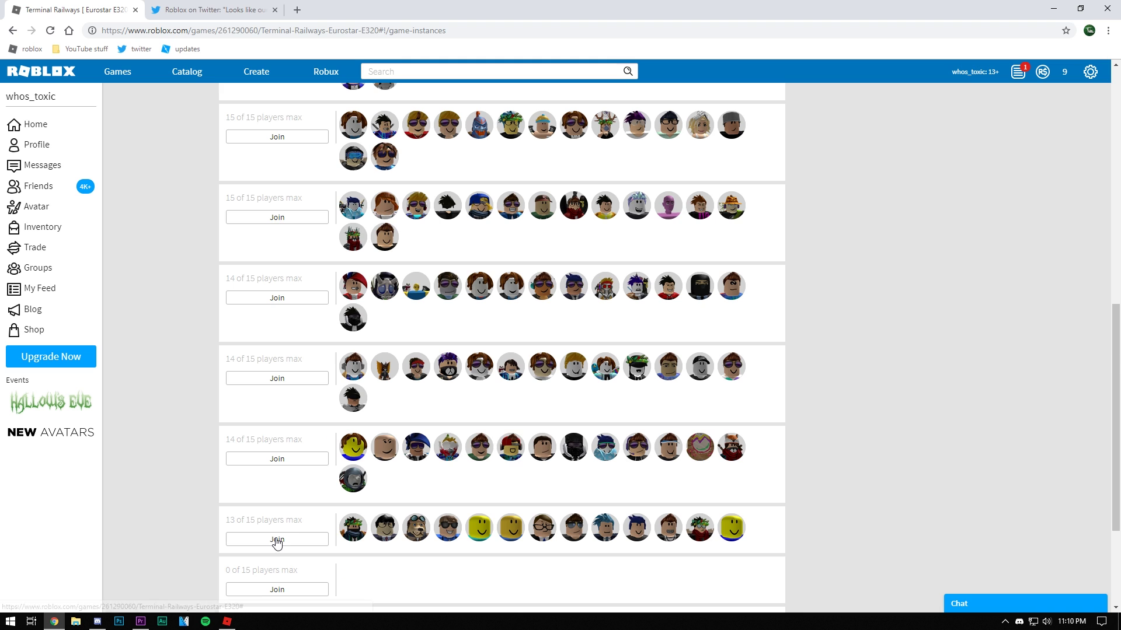
{"action": "left_click", "coordinate": [278, 539]}
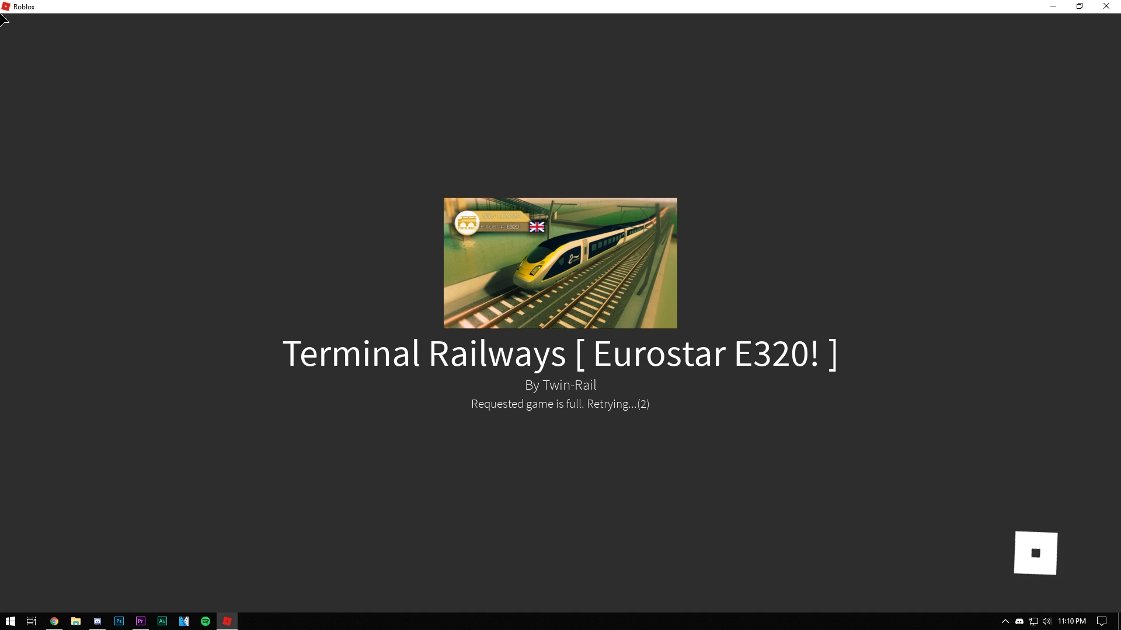
{"action": "key", "text": "alt+Tab"}
{"action": "scroll", "coordinate": [680, 422], "scroll_direction": "down", "scroll_amount": 3}
{"action": "scroll", "coordinate": [762, 202], "scroll_direction": "down", "scroll_amount": 1}
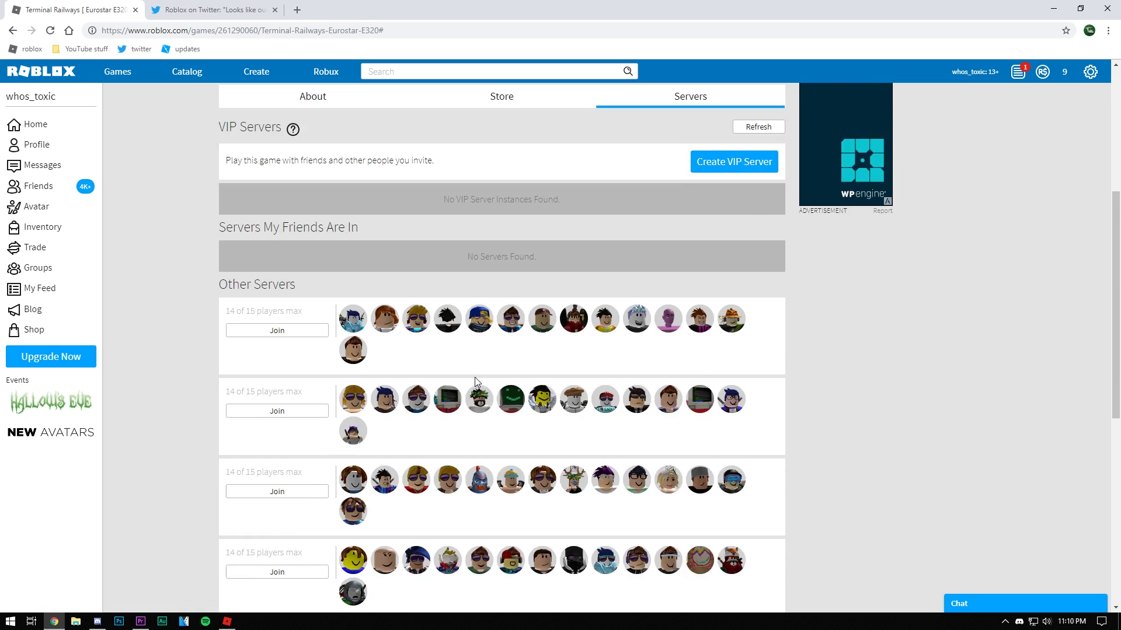
{"action": "scroll", "coordinate": [475, 378], "scroll_direction": "down", "scroll_amount": 5}
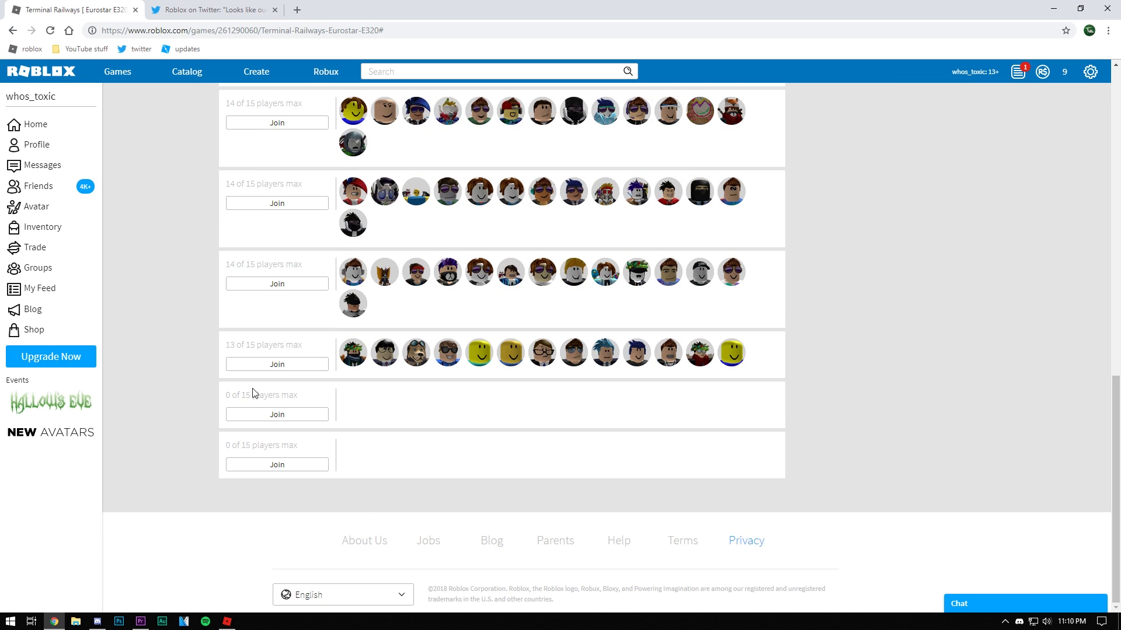
Retry joining another open Terminal Railways server after the full-server message
{"action": "left_click", "coordinate": [276, 283]}
{"action": "left_click", "coordinate": [228, 621]}
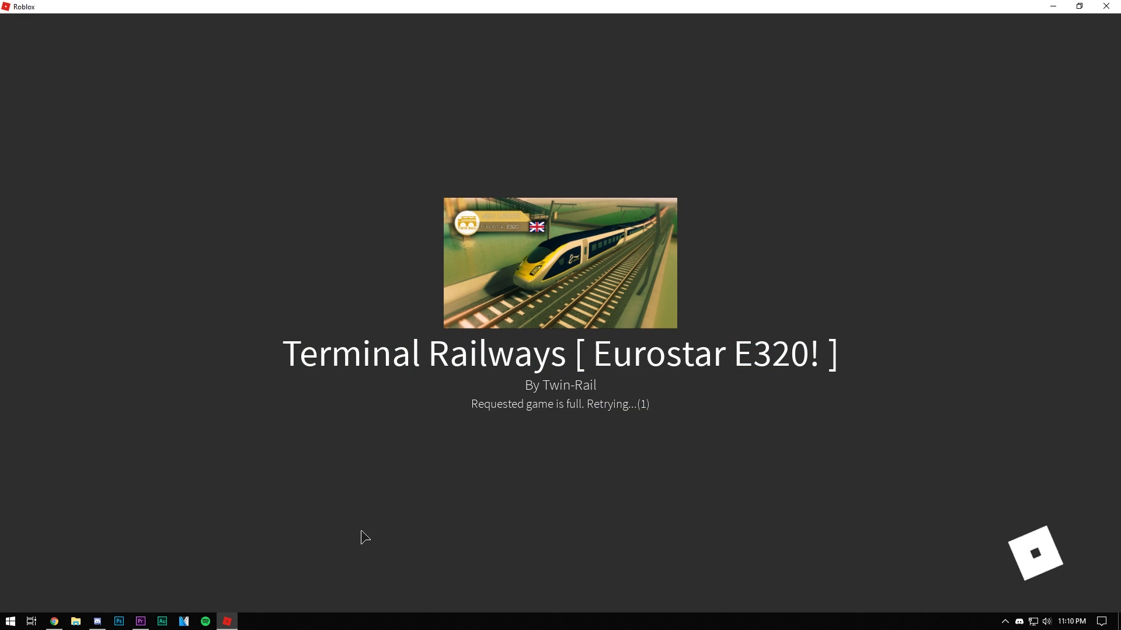
{"action": "left_click", "coordinate": [54, 621]}
{"action": "scroll", "coordinate": [338, 447], "scroll_direction": "down", "scroll_amount": 4}
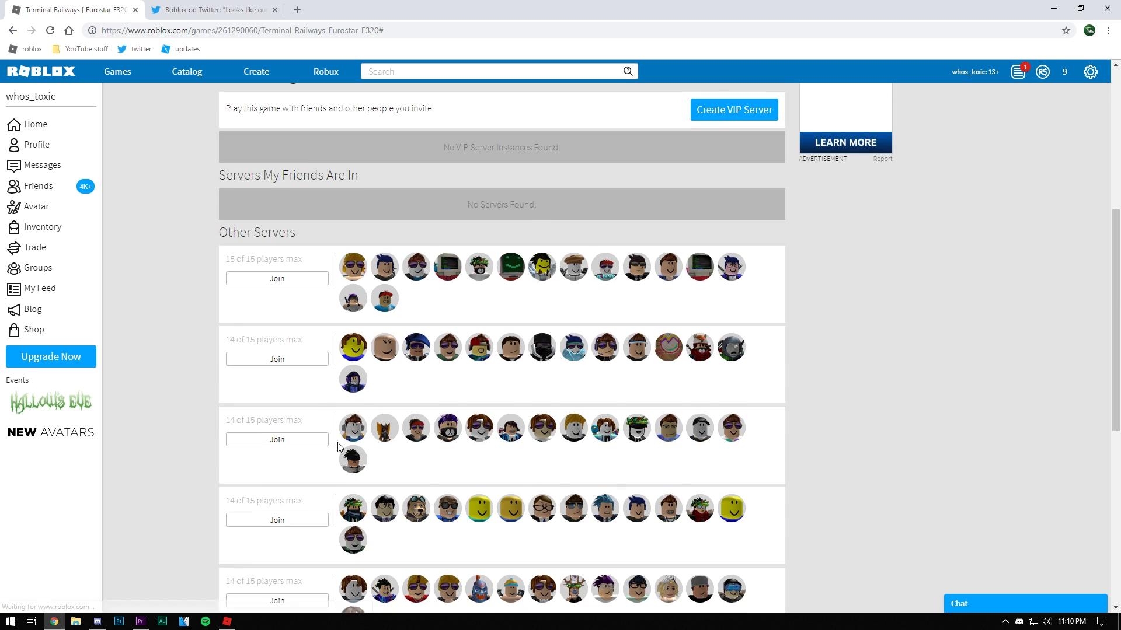
{"action": "scroll", "coordinate": [338, 446], "scroll_direction": "down", "scroll_amount": 5}
Join another Terminal Railways server and wait for NEW Eurostar E320 to load
{"action": "left_click", "coordinate": [290, 394]}
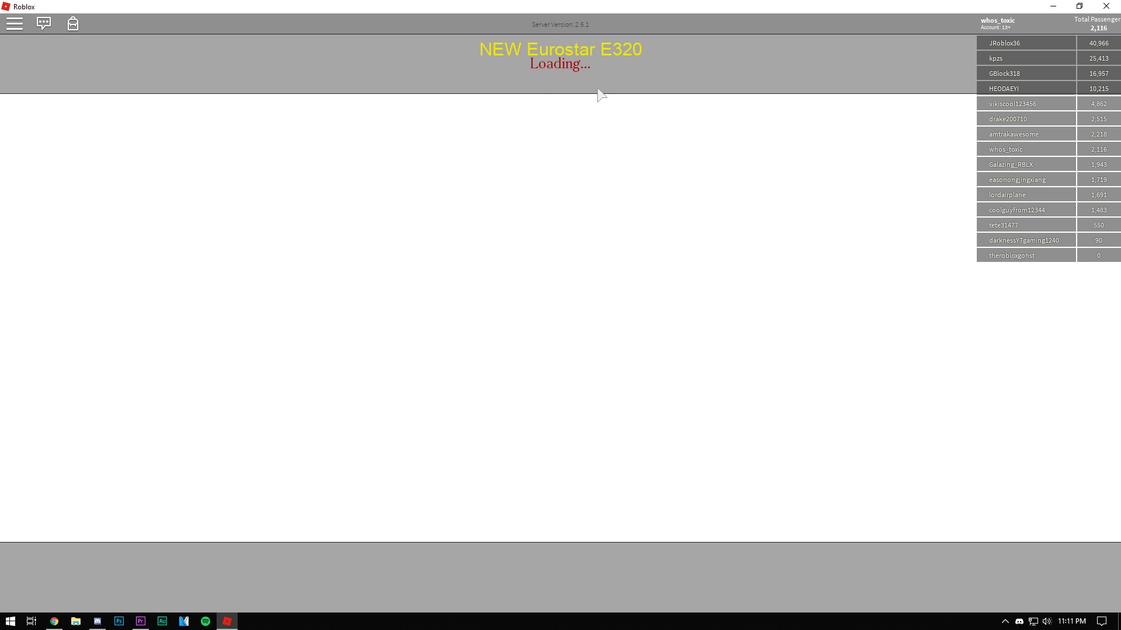
Check the Players list, then dismiss the start menu to spawn at Spring Hills
{"action": "key", "text": "Escape"}
{"action": "scroll", "coordinate": [449, 368], "scroll_direction": "down", "scroll_amount": 5}
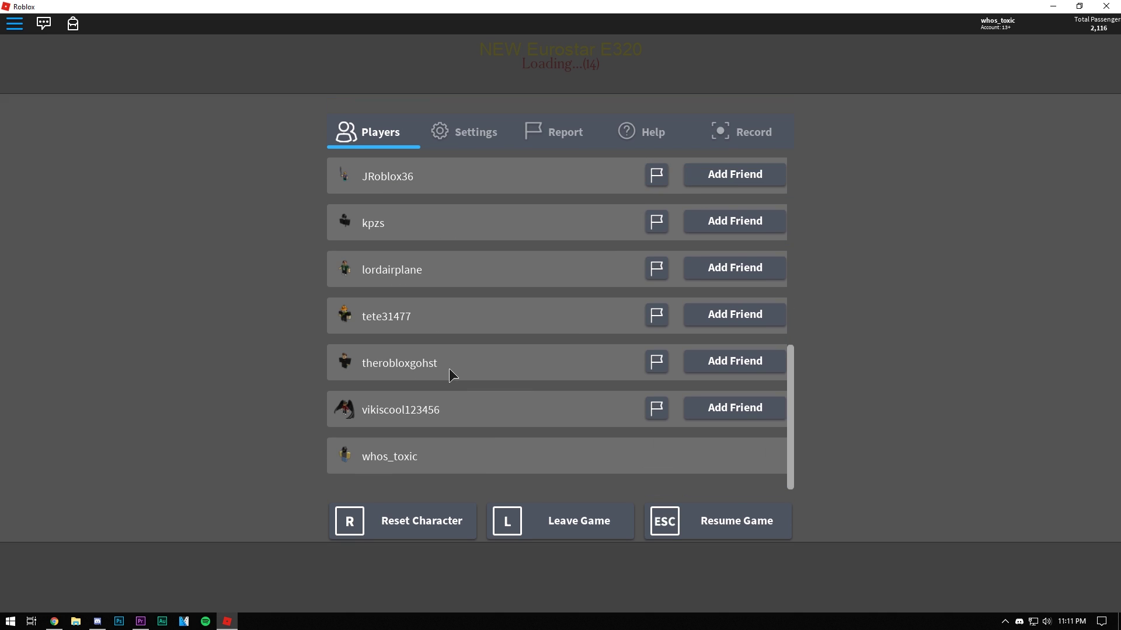
{"action": "scroll", "coordinate": [449, 368], "scroll_direction": "up", "scroll_amount": 5}
{"action": "key", "text": "Escape"}
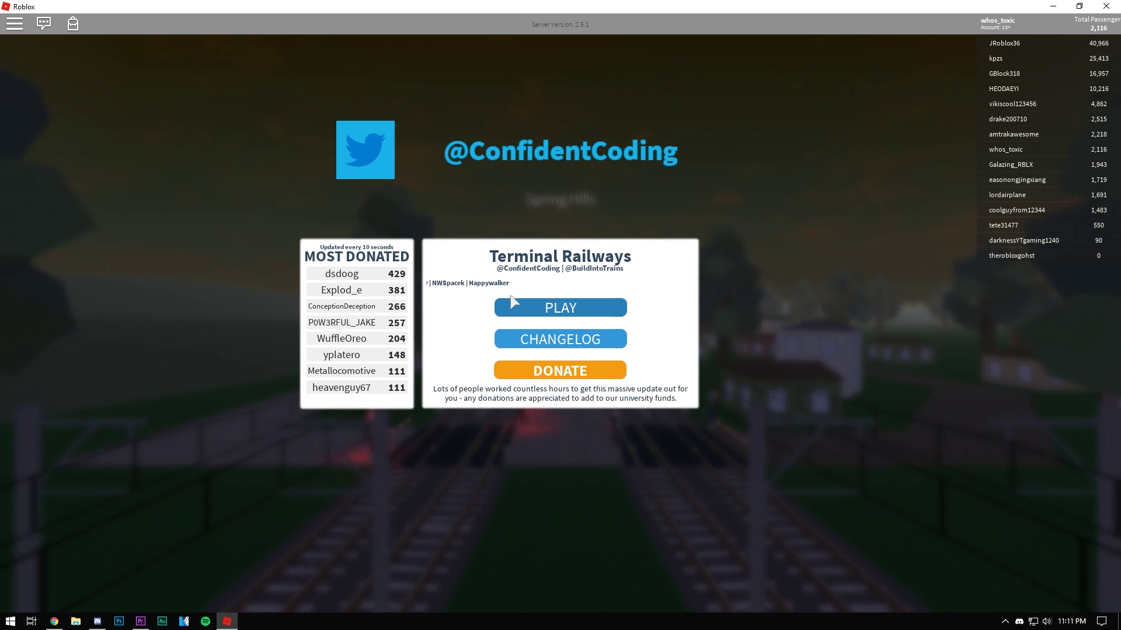
{"action": "left_click", "coordinate": [528, 307]}
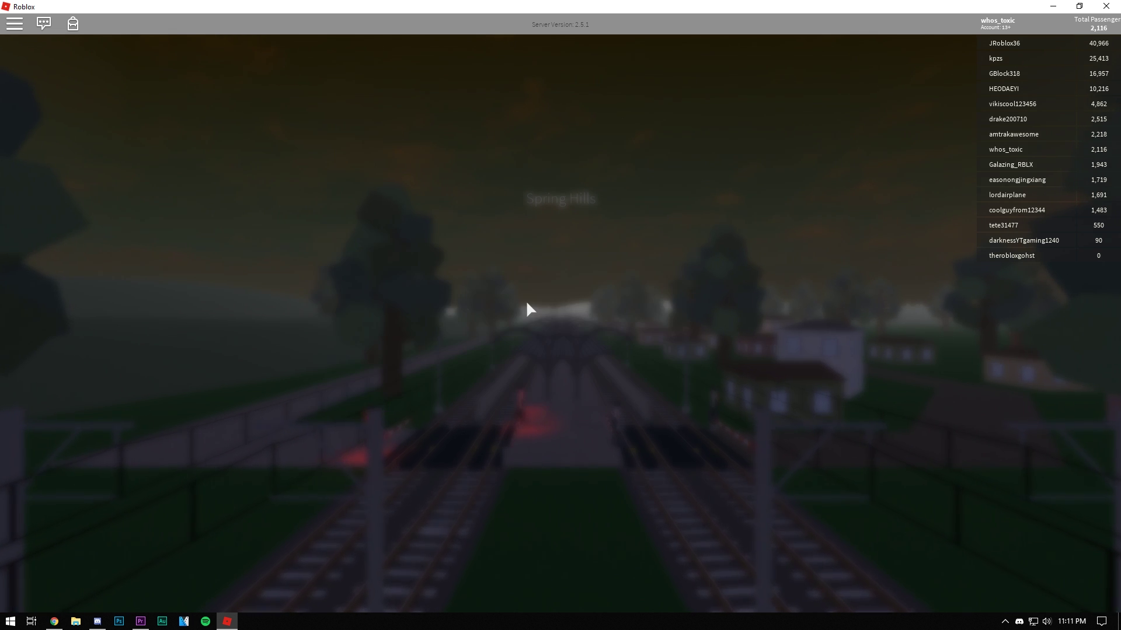